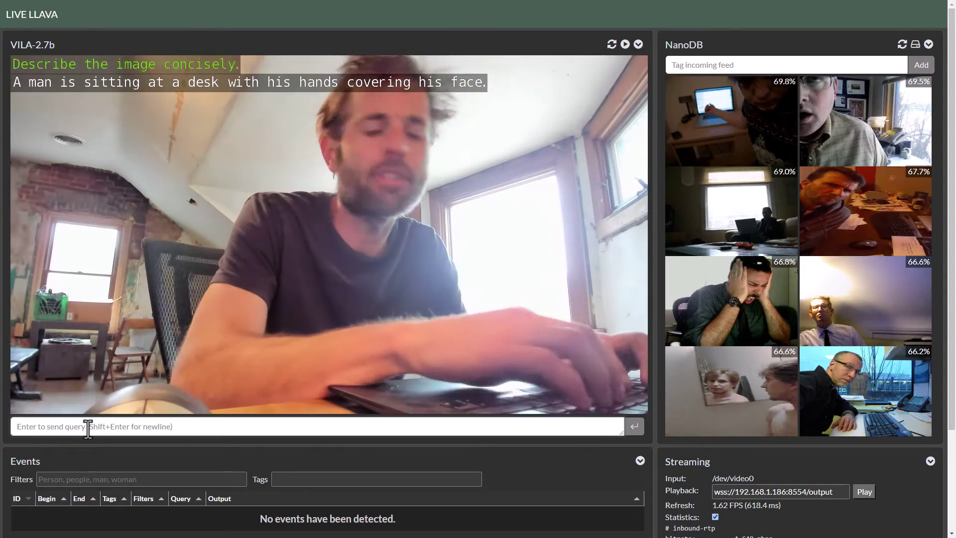
Step: Ask the live model 'What am I holding up?' in the query box
{"action": "type", "text": "What a"}
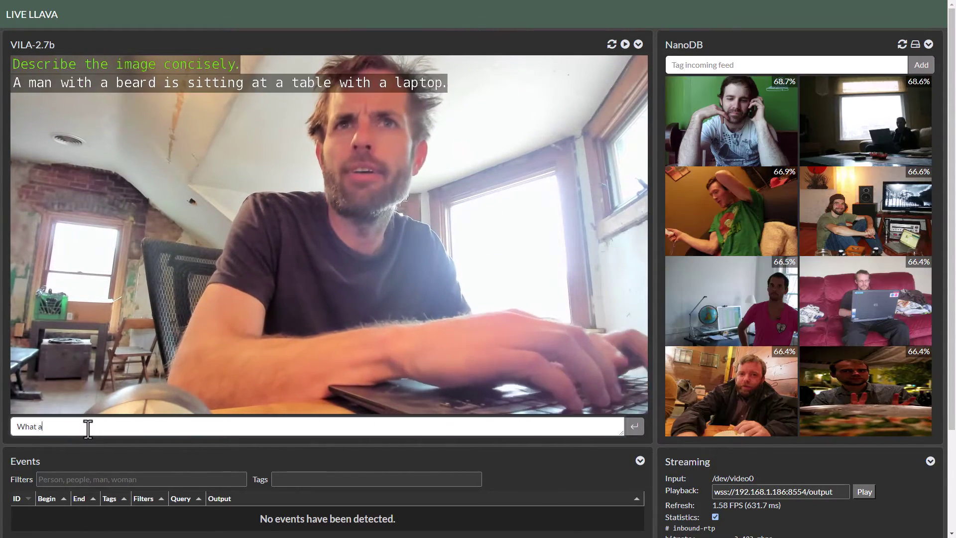
{"action": "type", "text": "m I holding up?"}
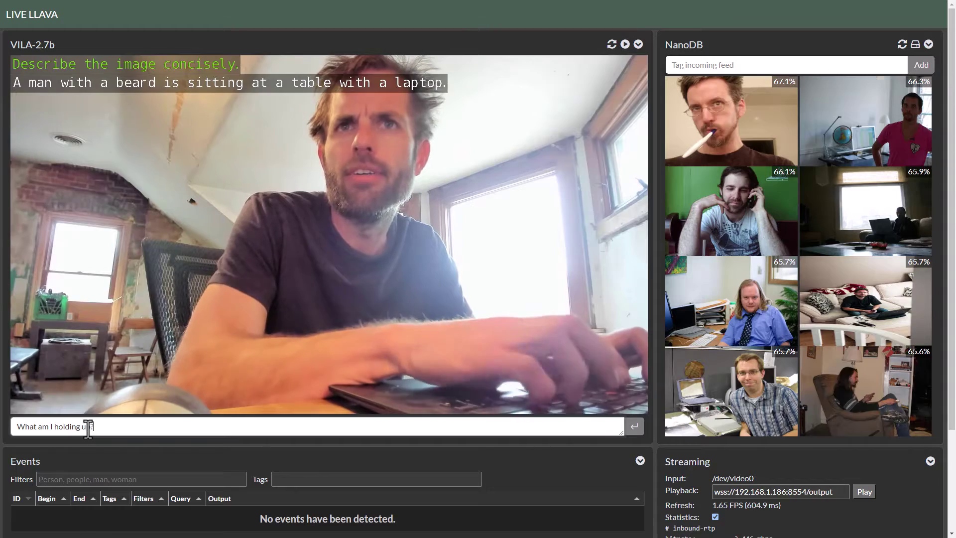
{"action": "key", "text": "Return"}
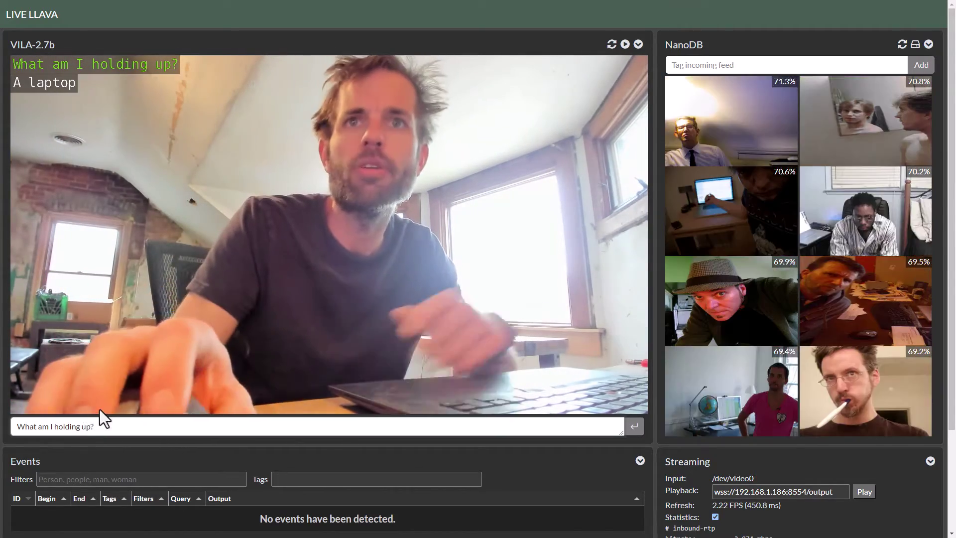
Step: Replace the query with the earlier prompt 'Describe the image concisely.' and submit it
{"action": "triple_click", "coordinate": [97, 416]}
{"action": "type", "text": "Describe the image concisely."}
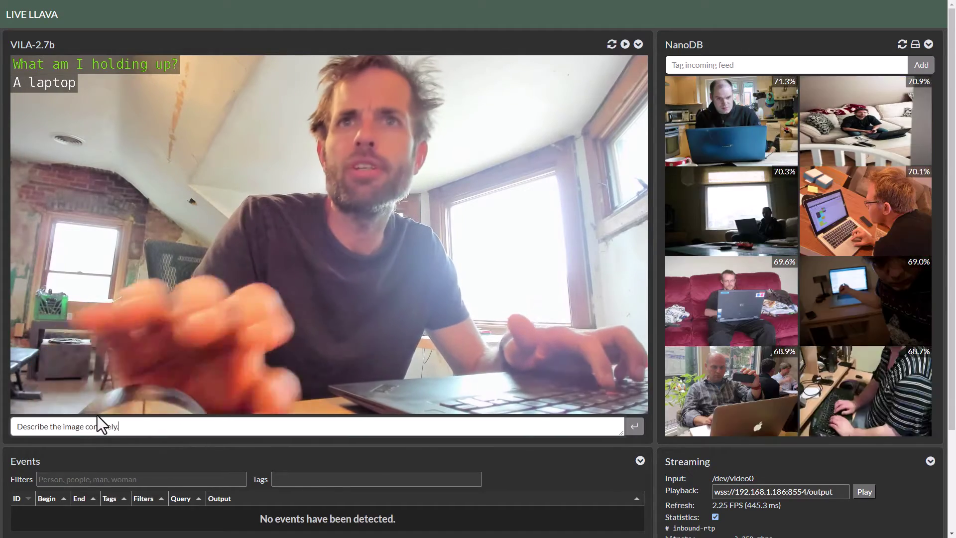
{"action": "key", "text": "Return"}
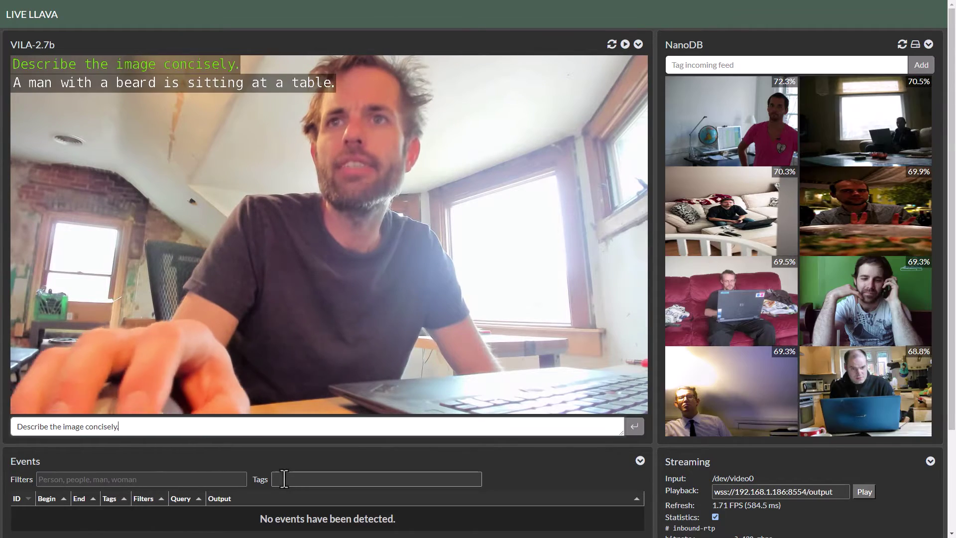
Step: Enter the event alert tag 'THERE IS A PERSON' with the filter keyword 'man'
{"action": "left_click", "coordinate": [284, 479]}
{"action": "type", "text": "TH"}
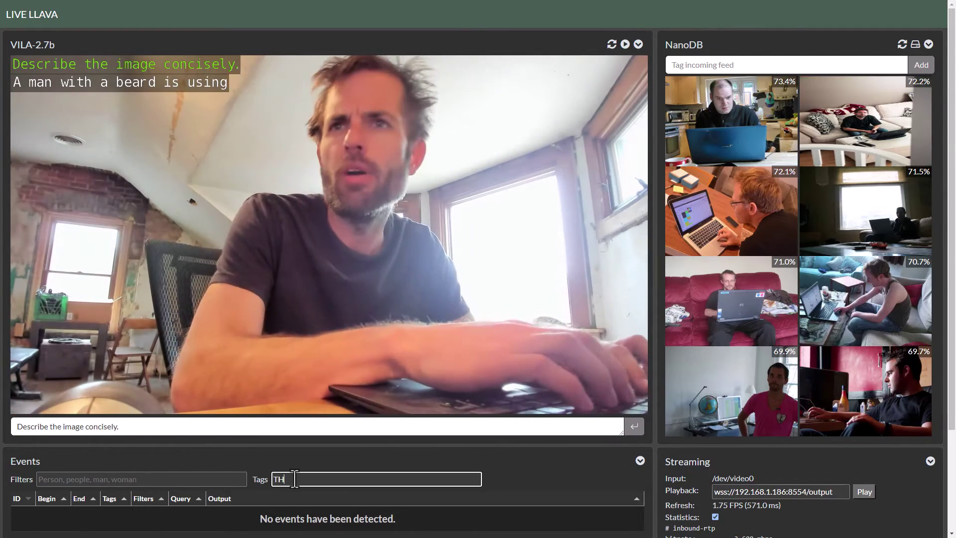
{"action": "type", "text": "ERE IS A PERS"}
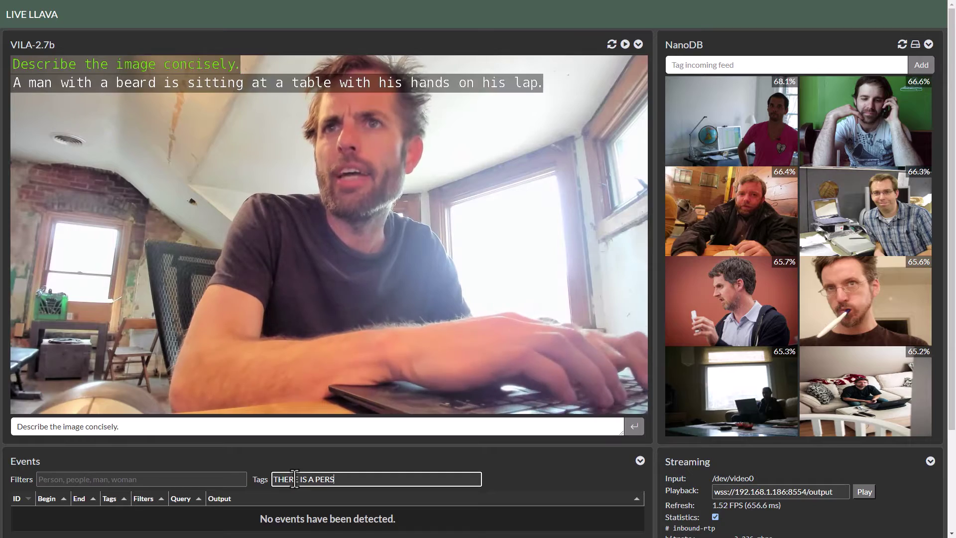
{"action": "type", "text": "ON"}
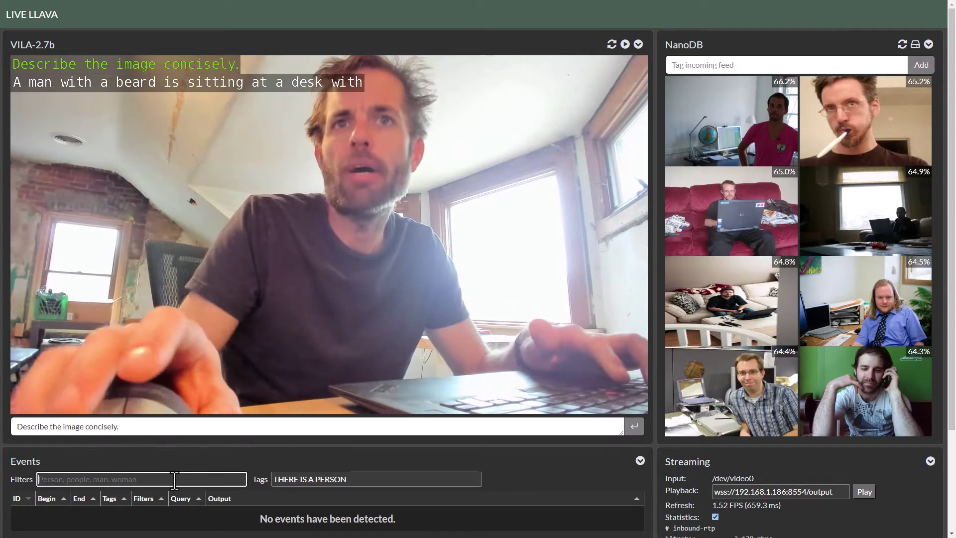
{"action": "type", "text": "ma"}
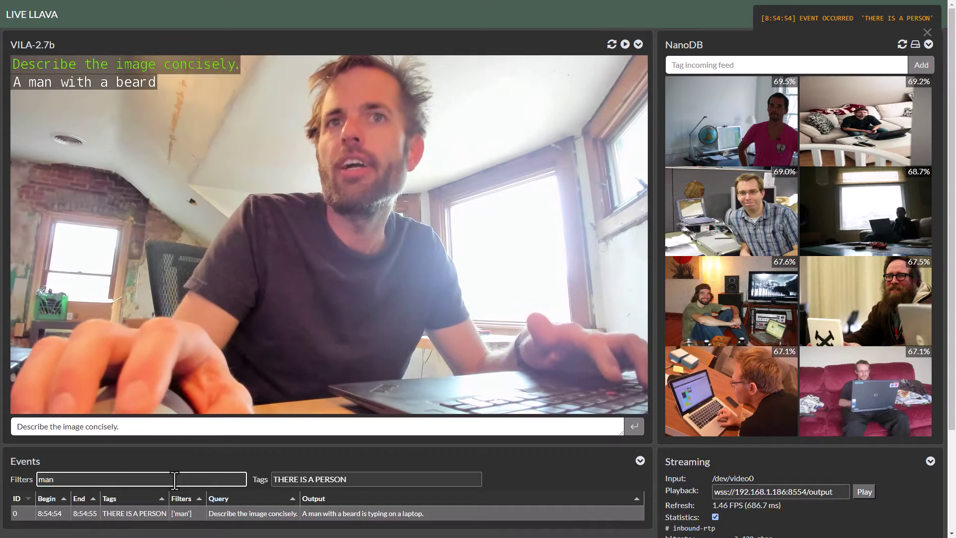
{"action": "type", "text": "n"}
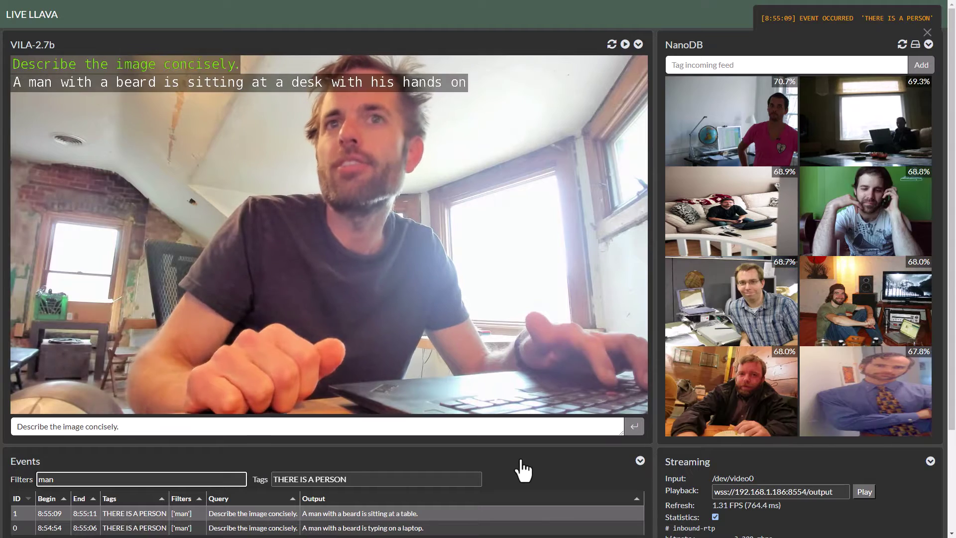
Step: Change the event tag to 'THERE IS A FIRE' and its filter keyword to 'yes'
{"action": "left_click_drag", "start_coordinate": [363, 480], "coordinate": [284, 479]}
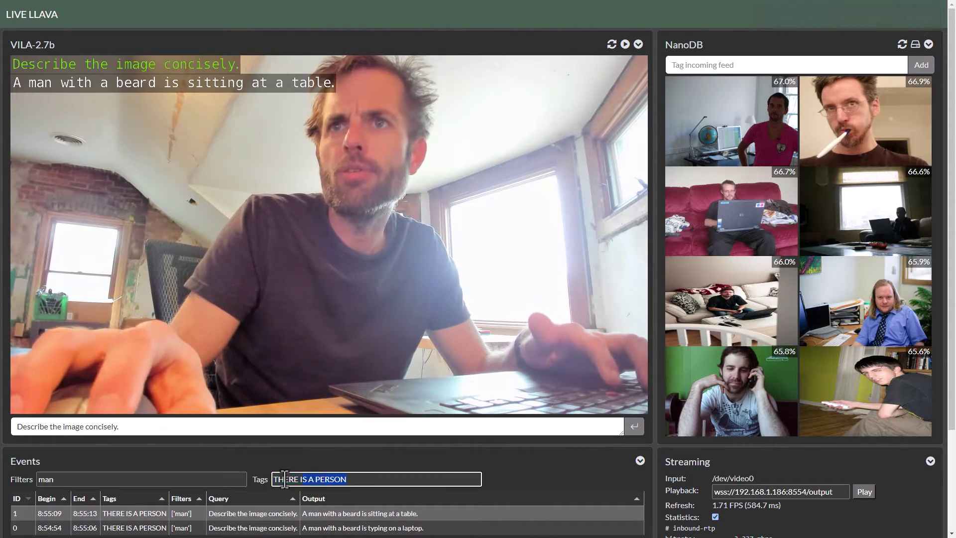
{"action": "type", "text": "THERE "}
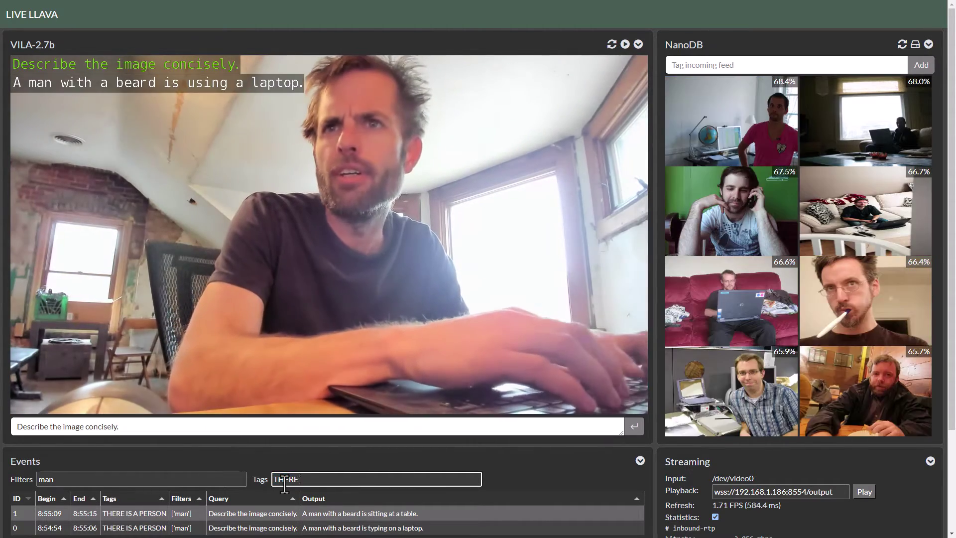
{"action": "type", "text": "IS A FIRE"}
{"action": "left_click", "coordinate": [27, 479]}
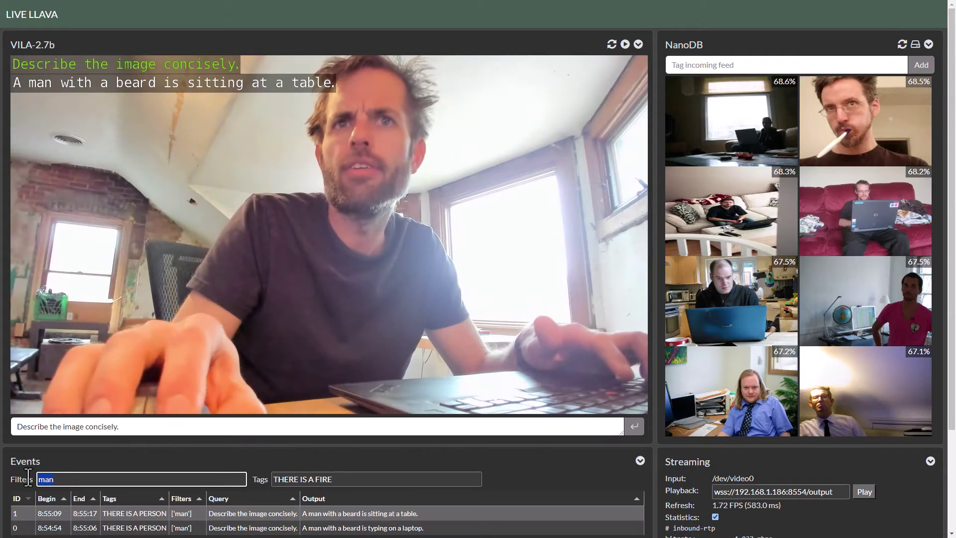
{"action": "type", "text": "yes"}
Step: Ask the live model 'Is there fire?' in the query box
{"action": "triple_click", "coordinate": [138, 427]}
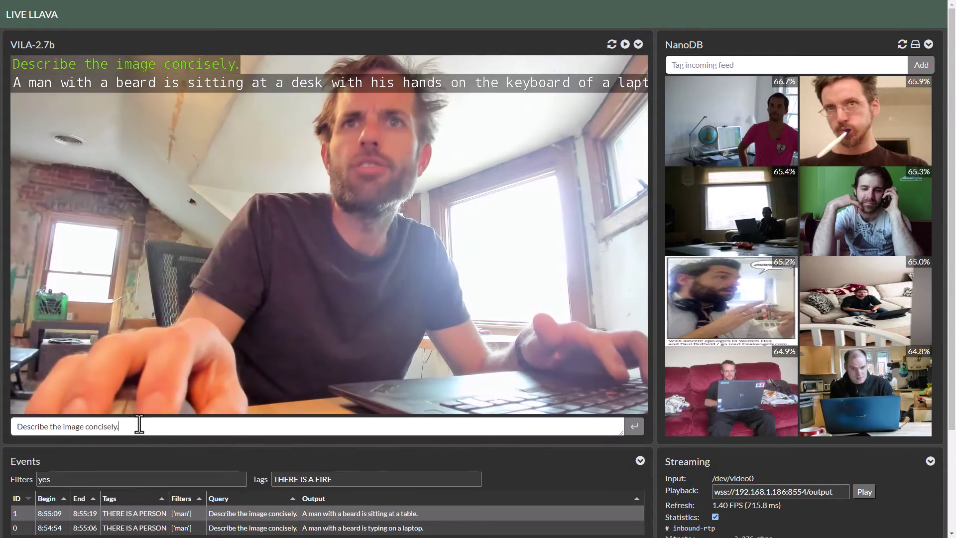
{"action": "type", "text": "Is there "}
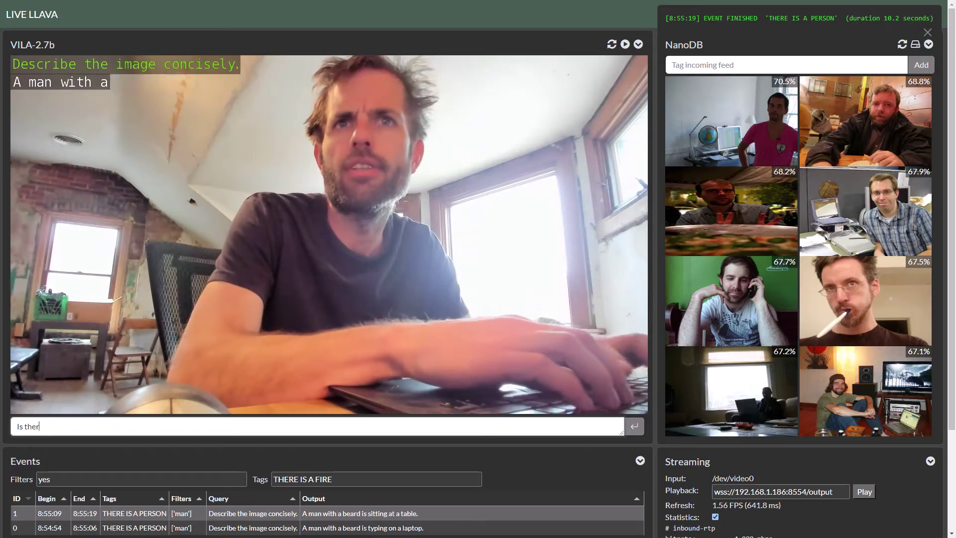
{"action": "type", "text": "fire?"}
{"action": "key", "text": "Return"}
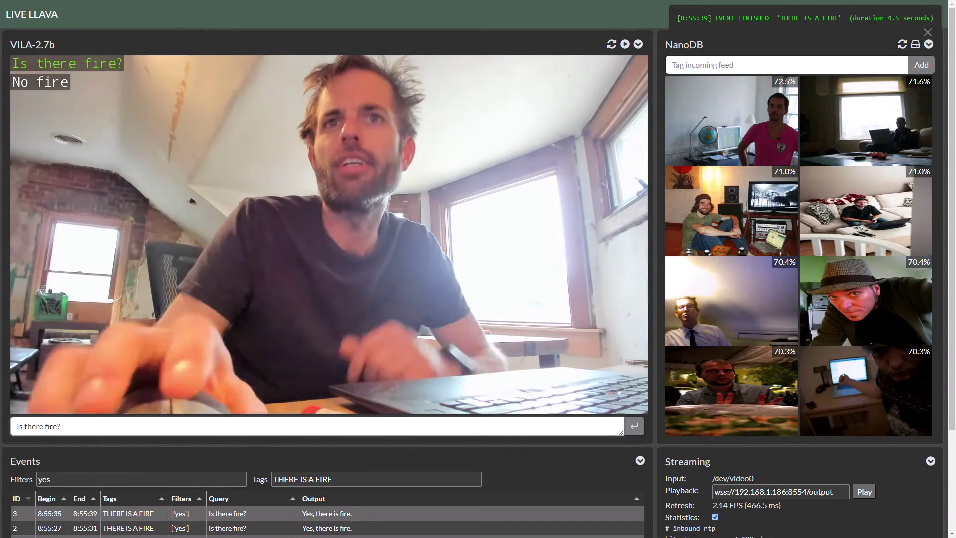
{"action": "triple_click", "coordinate": [13, 426]}
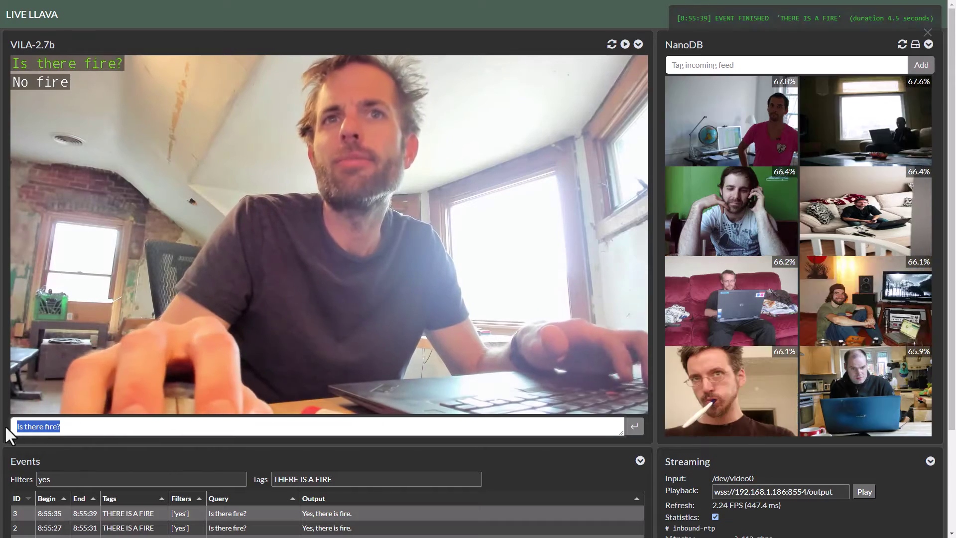
Step: Resubmit 'Describe the image concisely.' as the live prompt
{"action": "type", "text": "Describe the image concisely."}
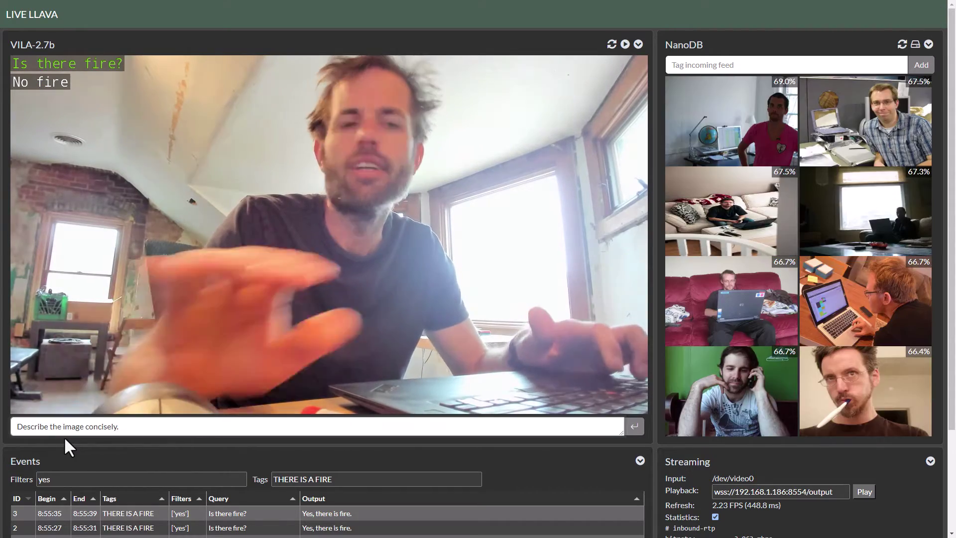
{"action": "key", "text": "Return"}
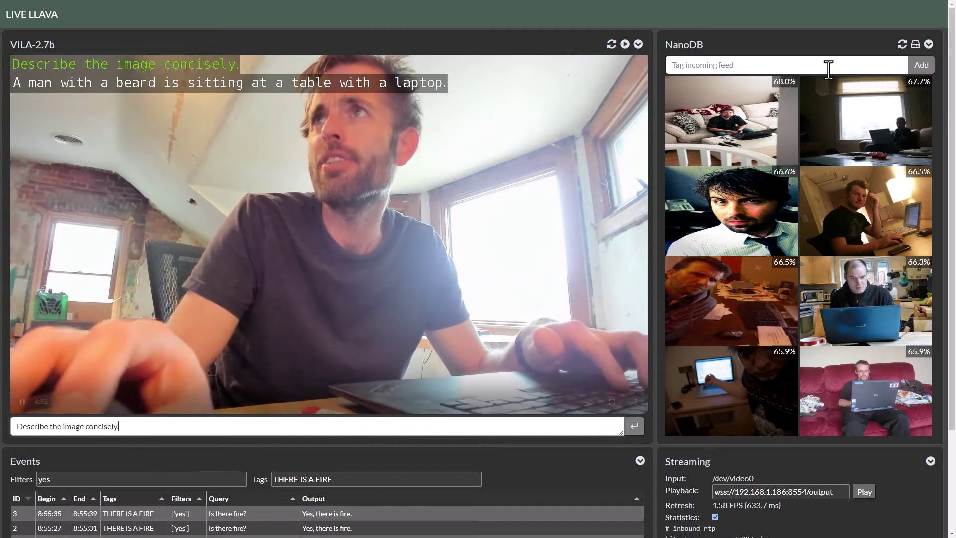
{"action": "left_click", "coordinate": [828, 67]}
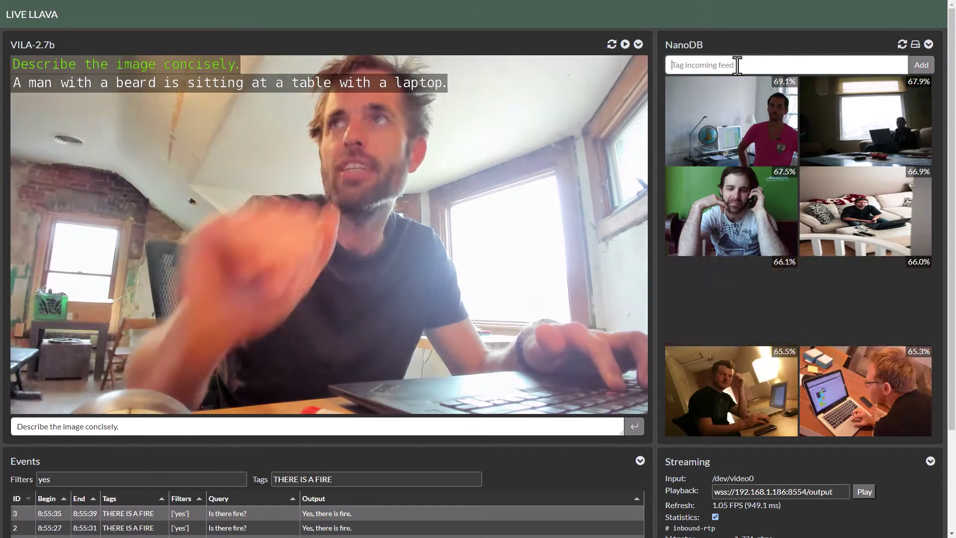
Step: Add the current camera frame to NanoDB tagged 'Dusty'
{"action": "left_click", "coordinate": [737, 65]}
{"action": "type", "text": "Dusty"}
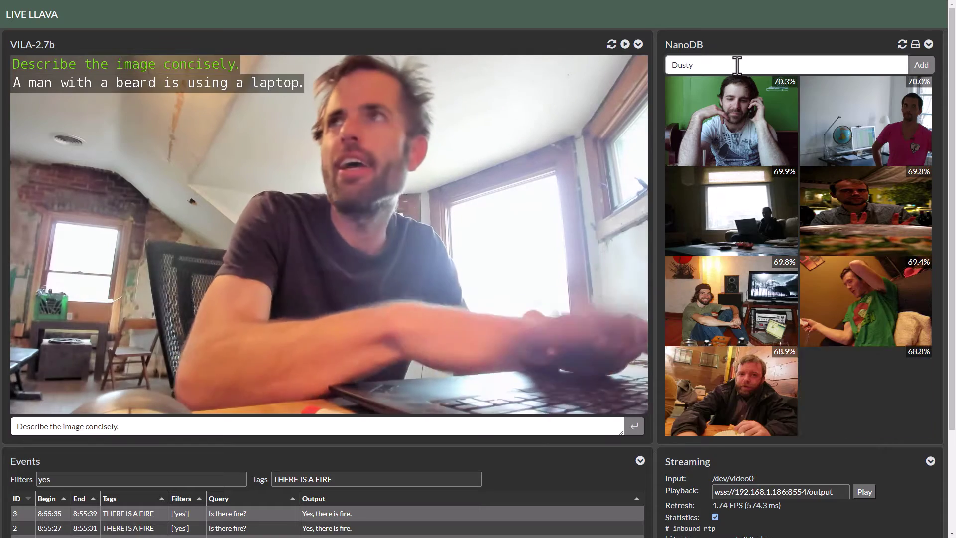
{"action": "left_click", "coordinate": [913, 62]}
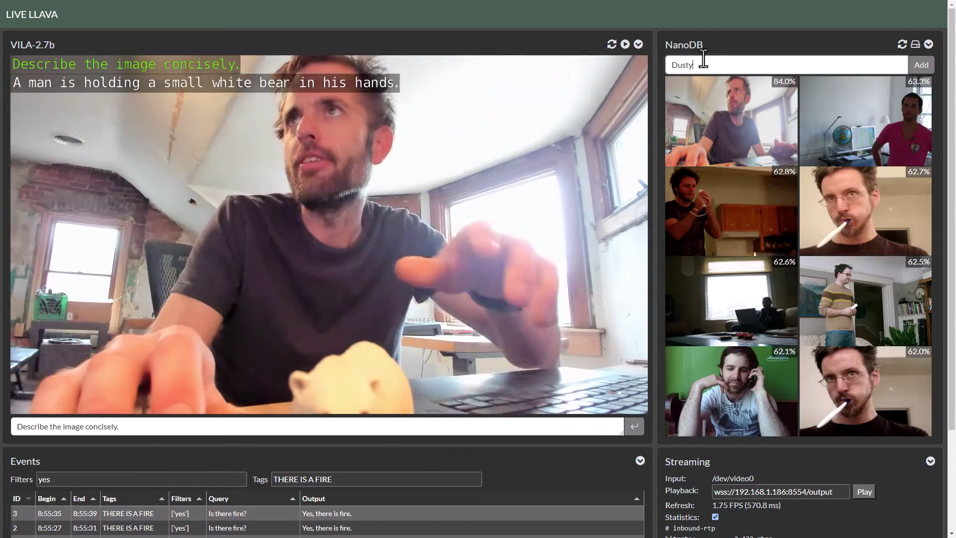
Step: Add another camera frame to NanoDB, this time tagged 'bear'
{"action": "left_click_drag", "start_coordinate": [698, 62], "coordinate": [659, 62]}
{"action": "type", "text": "bear"}
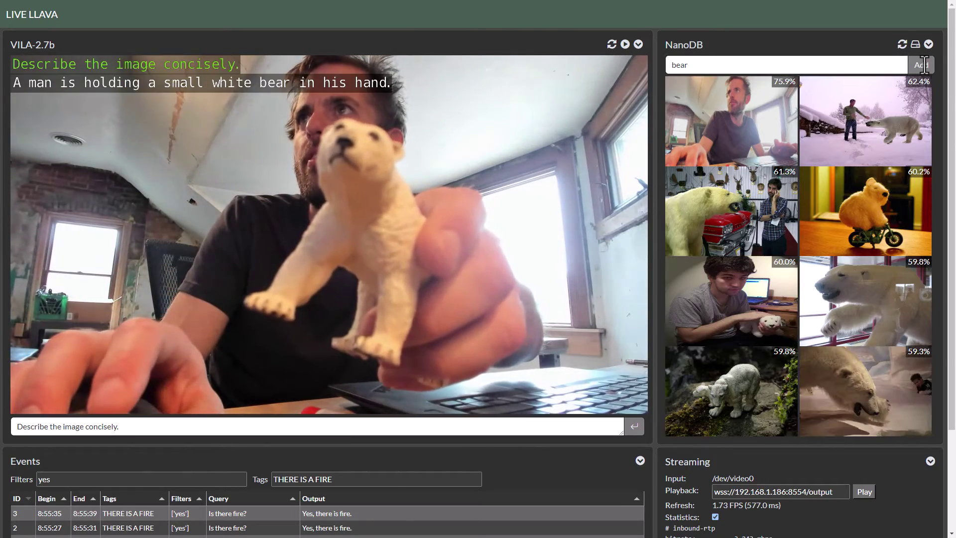
{"action": "left_click", "coordinate": [921, 64]}
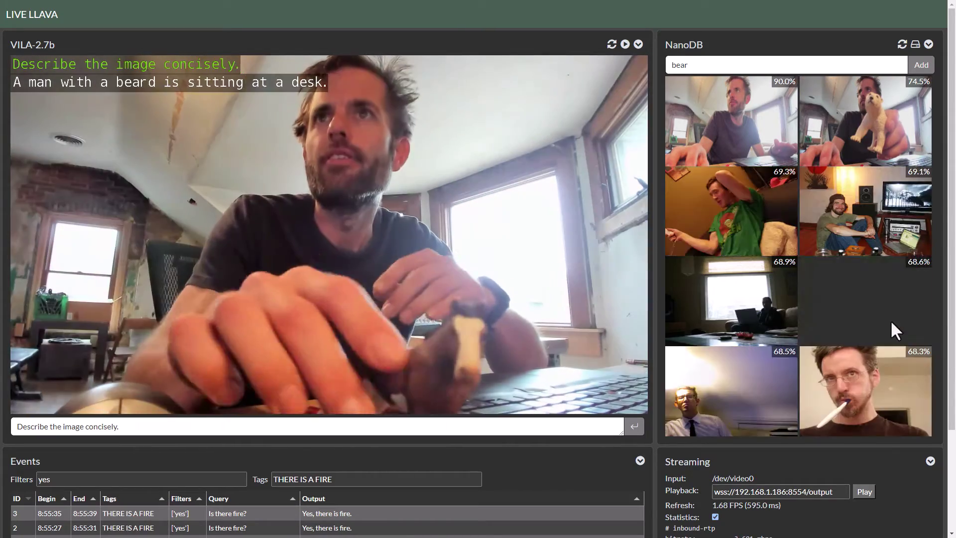
Step: Add the current toy-horse frame to NanoDB tagged 'horse'
{"action": "double_click", "coordinate": [680, 64]}
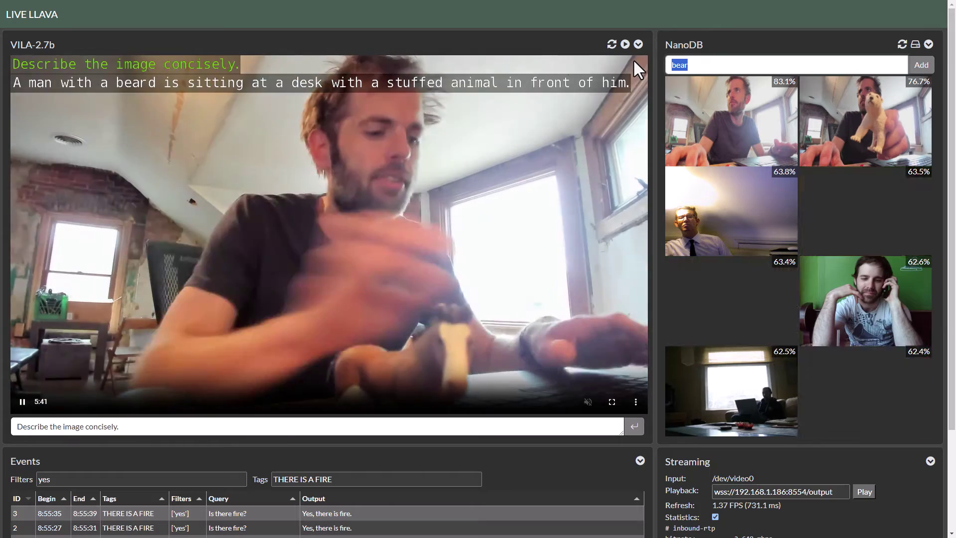
{"action": "type", "text": "horse"}
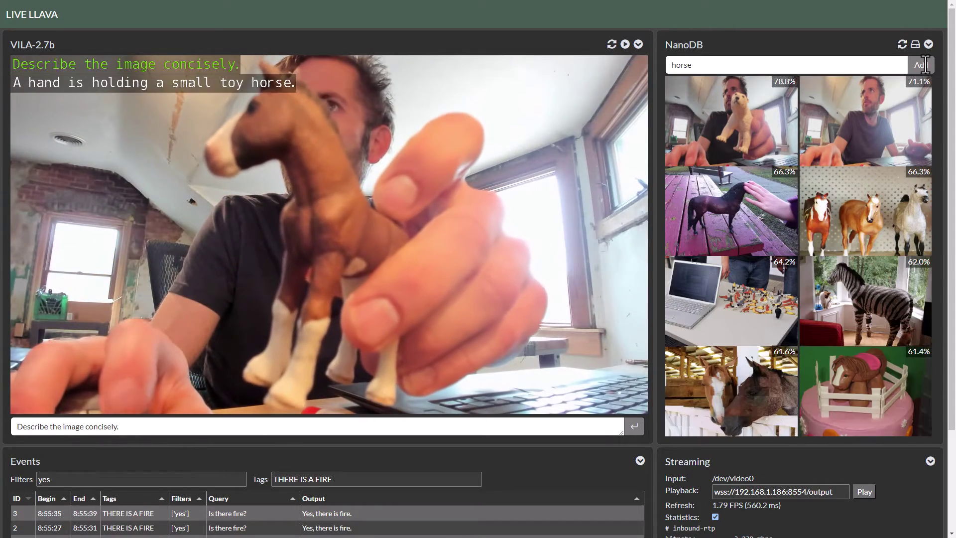
{"action": "left_click", "coordinate": [922, 64]}
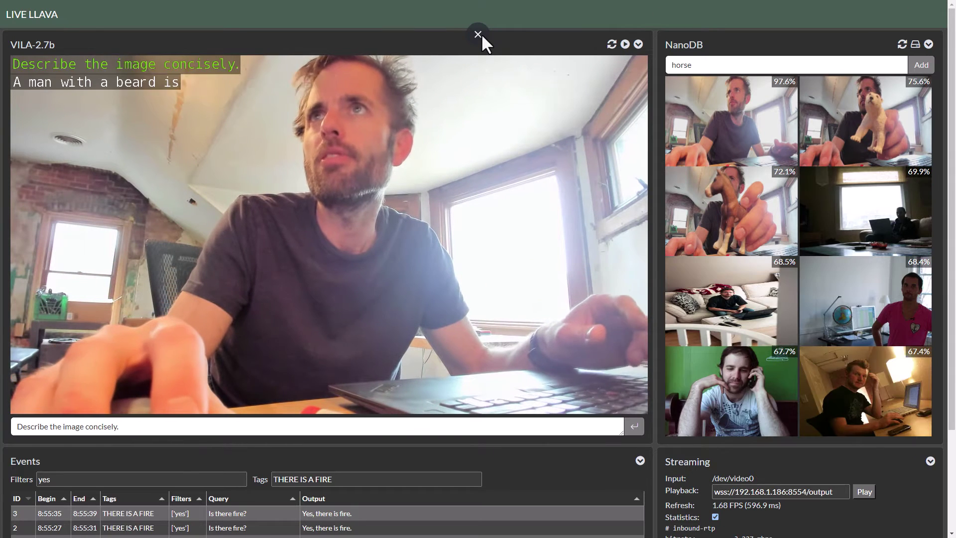
Step: Exit fullscreen and browse the Live LLaVA tutorial on the NVIDIA Jetson site
{"action": "left_click", "coordinate": [477, 34]}
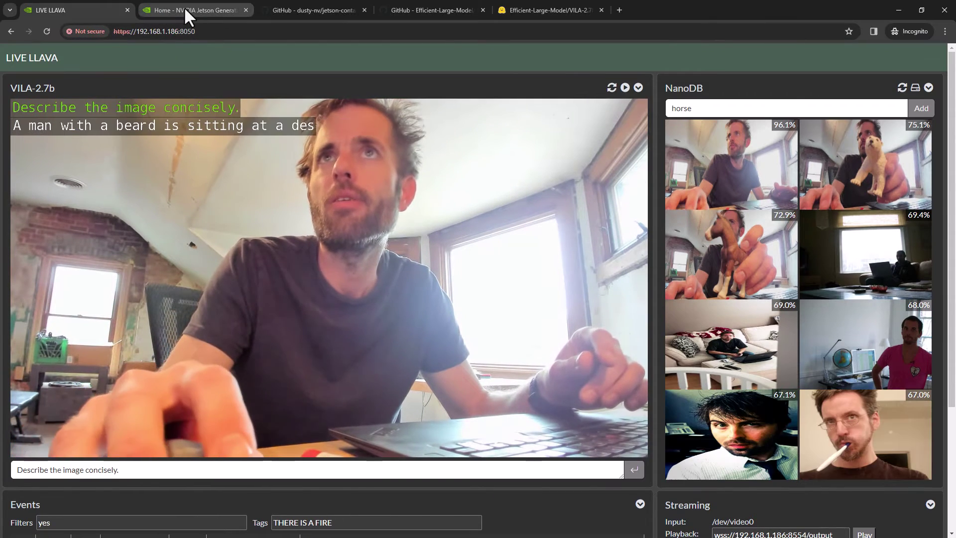
{"action": "left_click", "coordinate": [185, 10]}
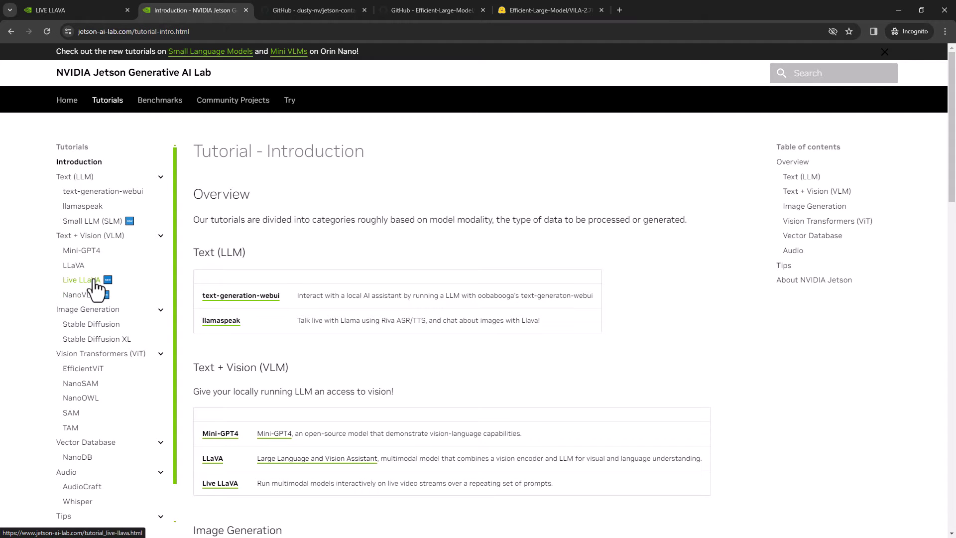
{"action": "left_click", "coordinate": [93, 282]}
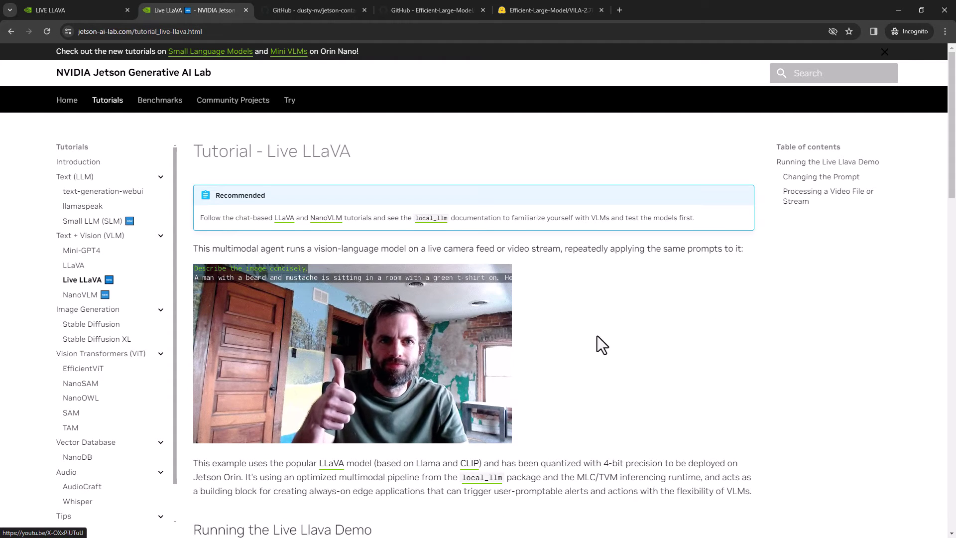
{"action": "scroll", "coordinate": [596, 336], "scroll_direction": "down", "scroll_amount": 10}
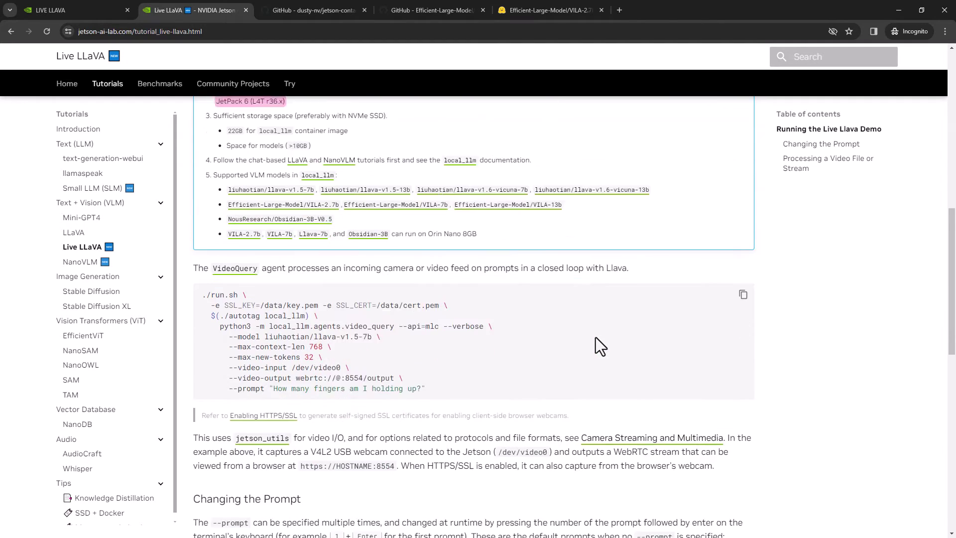
{"action": "scroll", "coordinate": [596, 336], "scroll_direction": "down", "scroll_amount": 3}
{"action": "scroll", "coordinate": [596, 336], "scroll_direction": "up", "scroll_amount": 6}
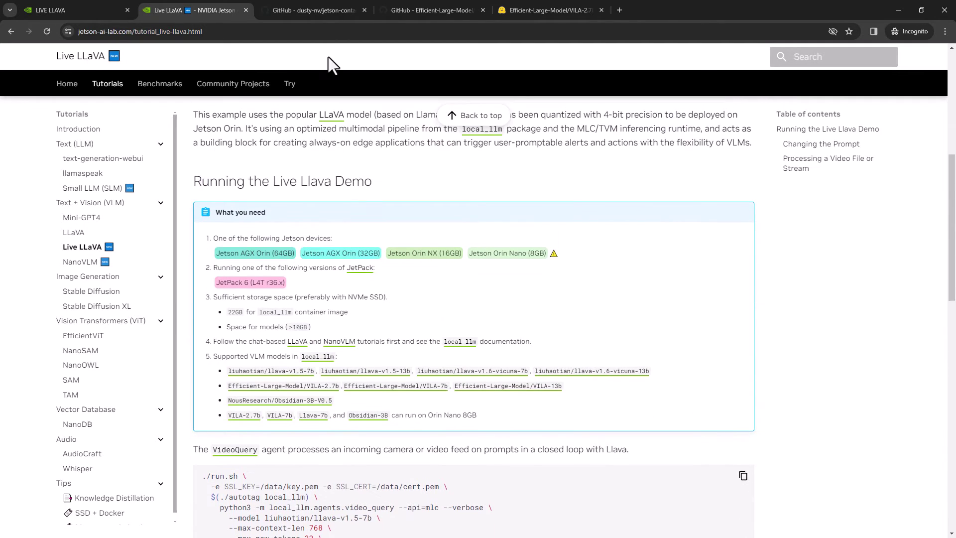
Step: Read the NanoDB tutorial, then switch to the jetson-containers GitHub tab
{"action": "left_click", "coordinate": [78, 426]}
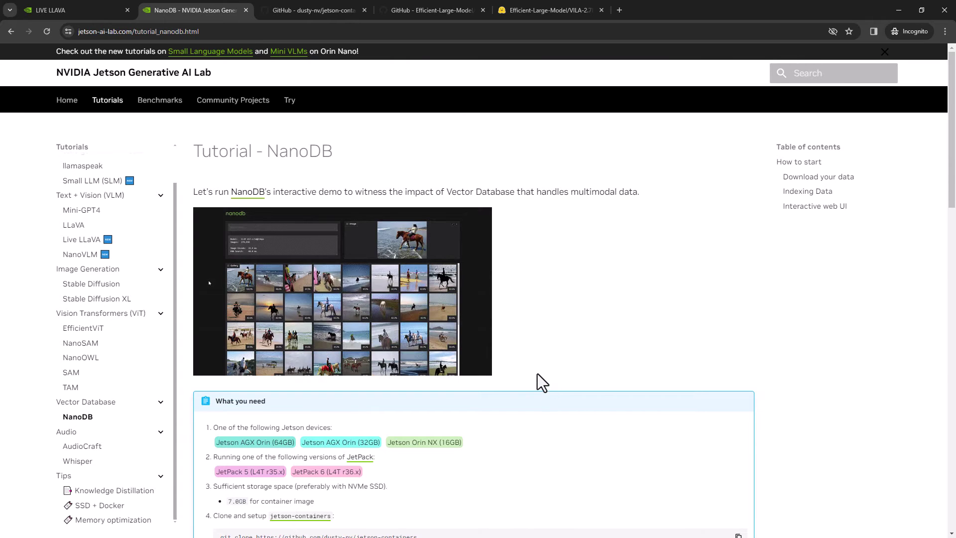
{"action": "scroll", "coordinate": [516, 336], "scroll_direction": "down", "scroll_amount": 1}
{"action": "scroll", "coordinate": [516, 336], "scroll_direction": "down", "scroll_amount": 10}
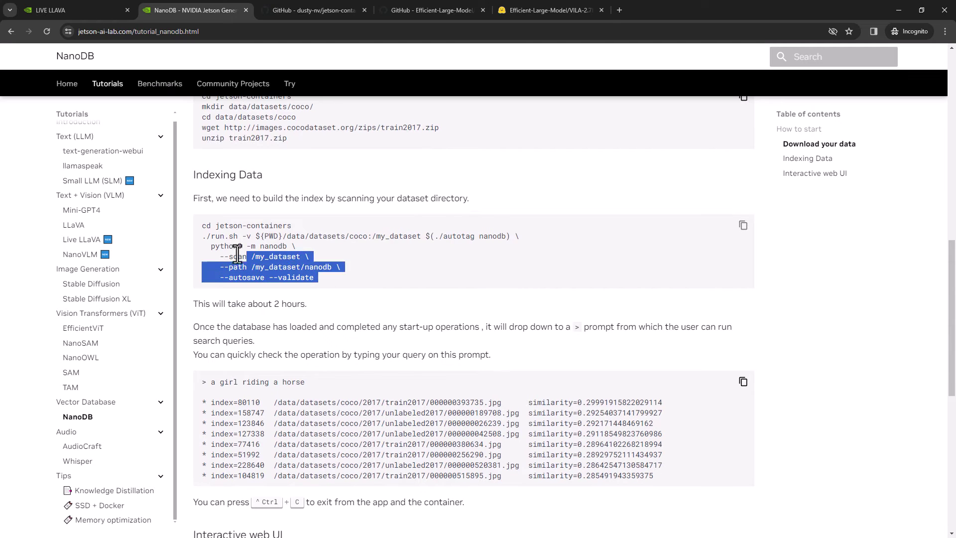
{"action": "left_click", "coordinate": [261, 206]}
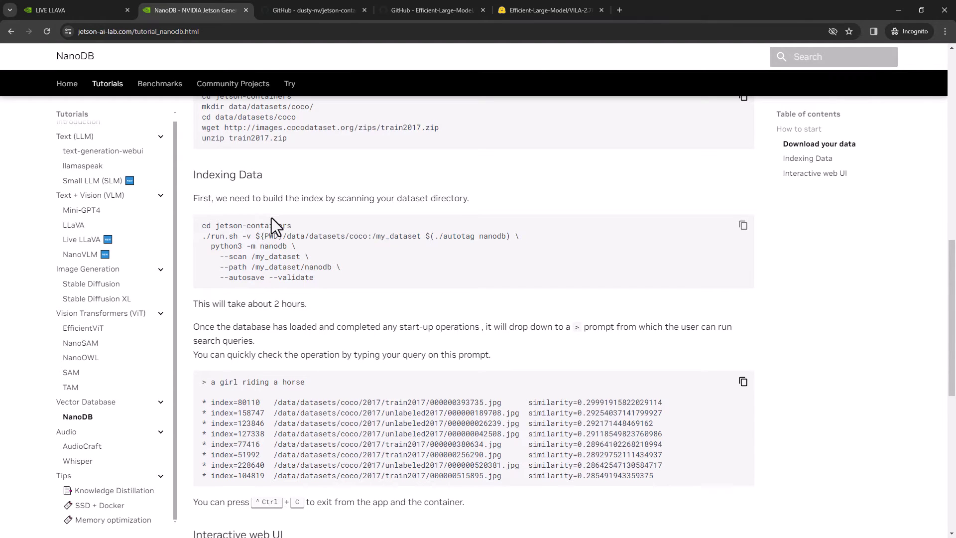
{"action": "scroll", "coordinate": [324, 241], "scroll_direction": "down", "scroll_amount": 1}
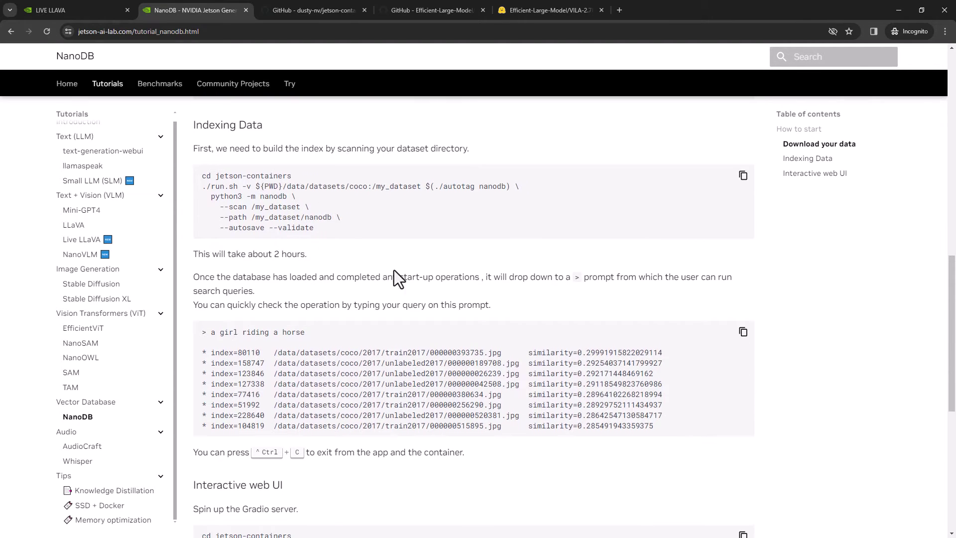
{"action": "left_click", "coordinate": [309, 9]}
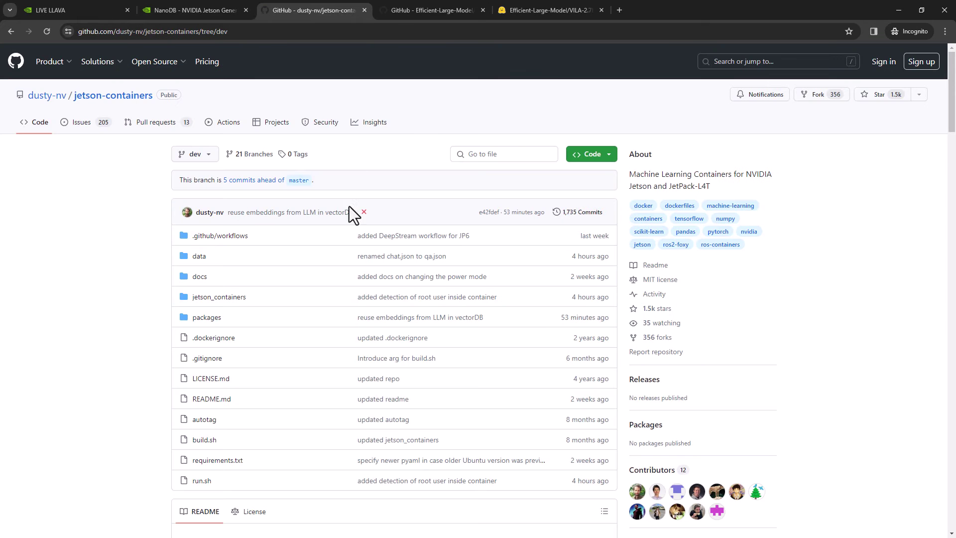
Step: Scroll the local_llm package README down to its Live Llava section
{"action": "scroll", "coordinate": [131, 273], "scroll_direction": "down", "scroll_amount": 12}
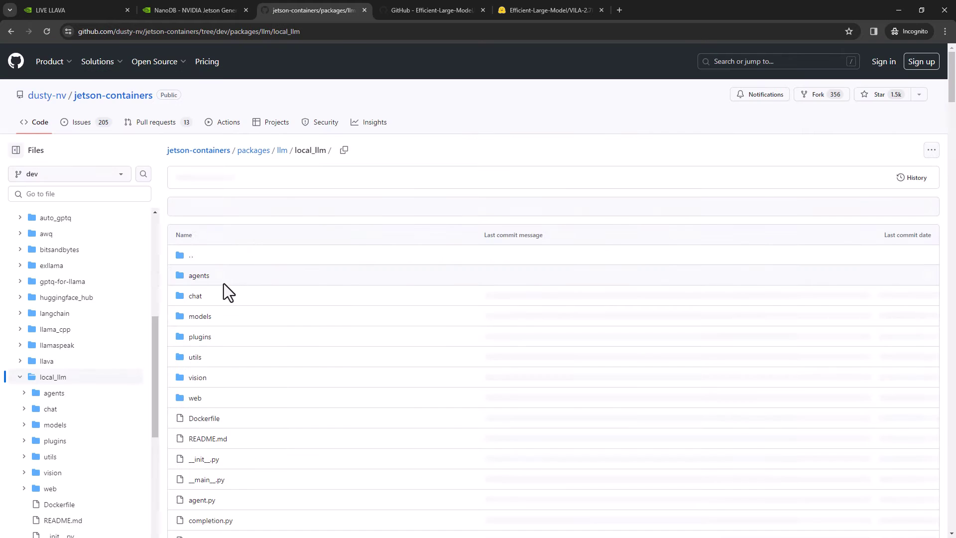
{"action": "scroll", "coordinate": [223, 282], "scroll_direction": "down", "scroll_amount": 5}
{"action": "scroll", "coordinate": [223, 279], "scroll_direction": "up", "scroll_amount": 6}
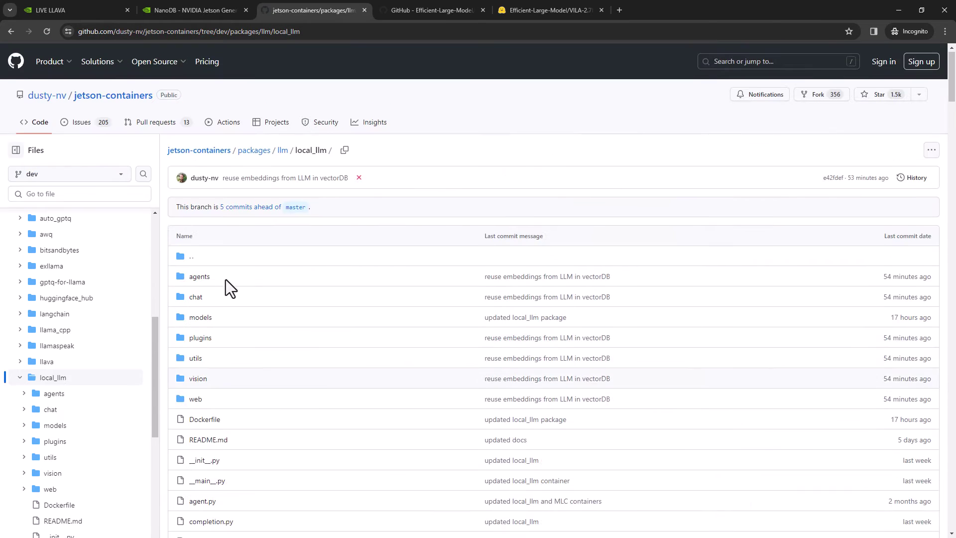
{"action": "scroll", "coordinate": [225, 279], "scroll_direction": "down", "scroll_amount": 10}
{"action": "scroll", "coordinate": [229, 277], "scroll_direction": "down", "scroll_amount": 12}
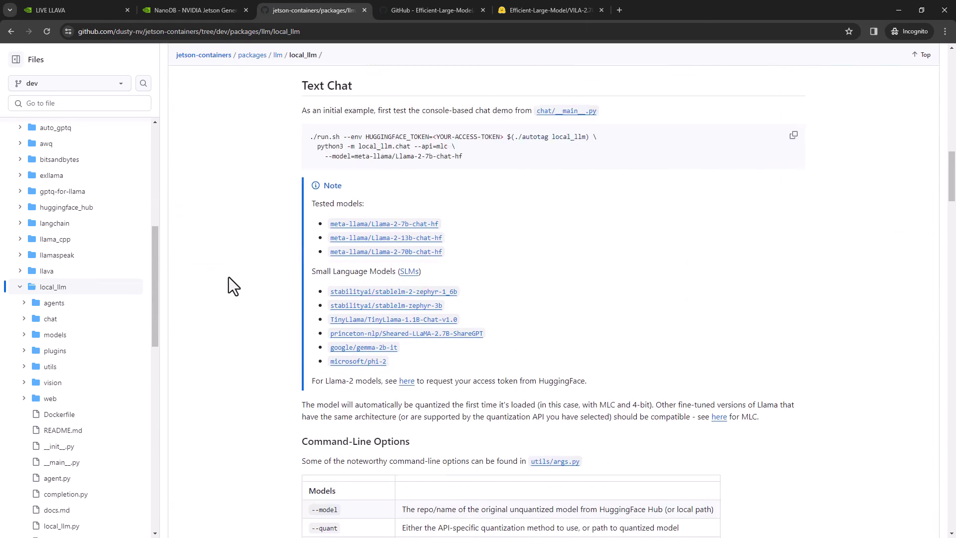
{"action": "scroll", "coordinate": [229, 278], "scroll_direction": "down", "scroll_amount": 2}
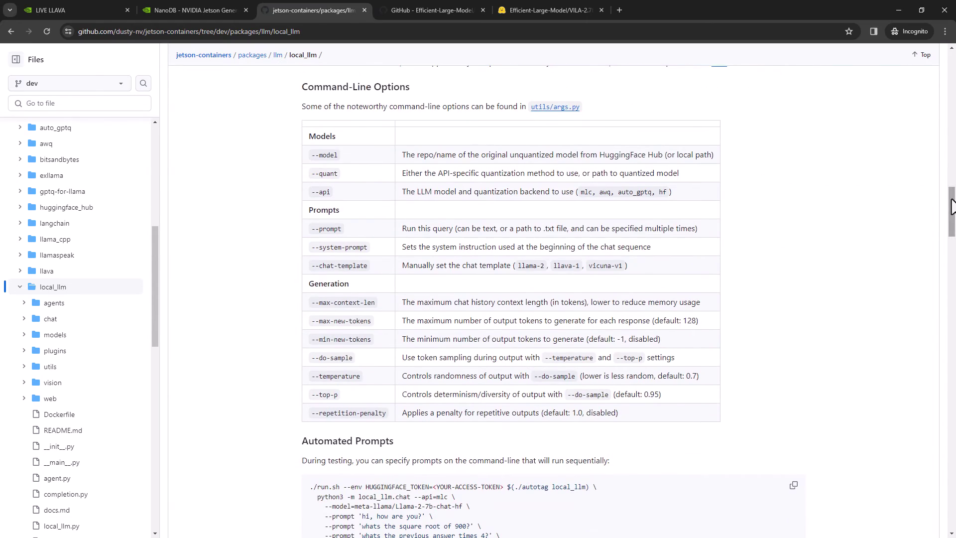
{"action": "left_click_drag", "start_coordinate": [951, 207], "coordinate": [951, 386]}
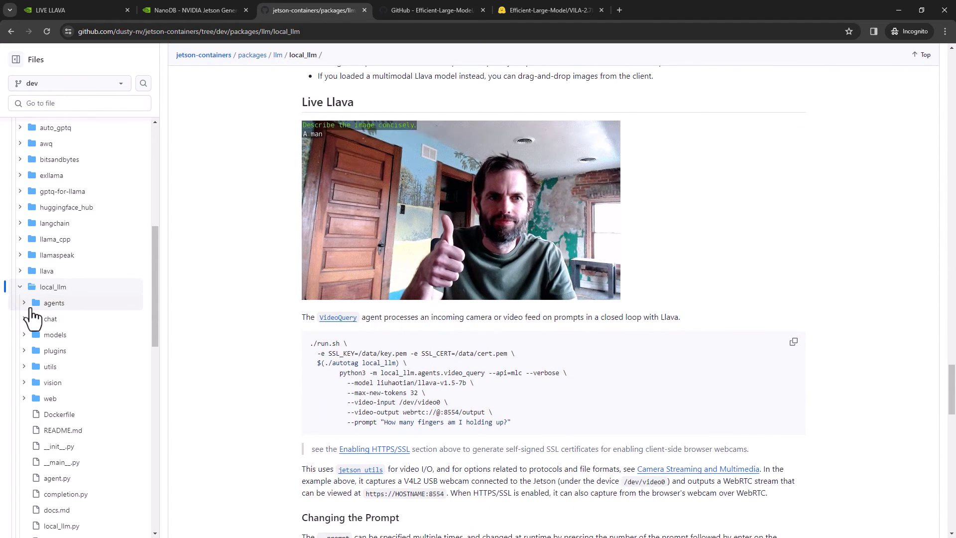
Step: Open video_query.py and read through its on_text and on_image_embedding code
{"action": "left_click", "coordinate": [75, 382]}
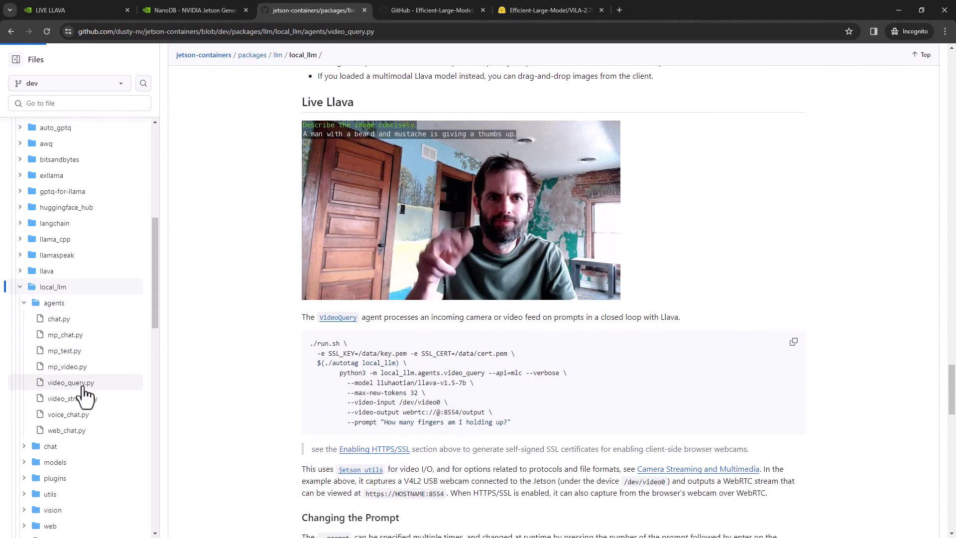
{"action": "scroll", "coordinate": [509, 356], "scroll_direction": "down", "scroll_amount": 4}
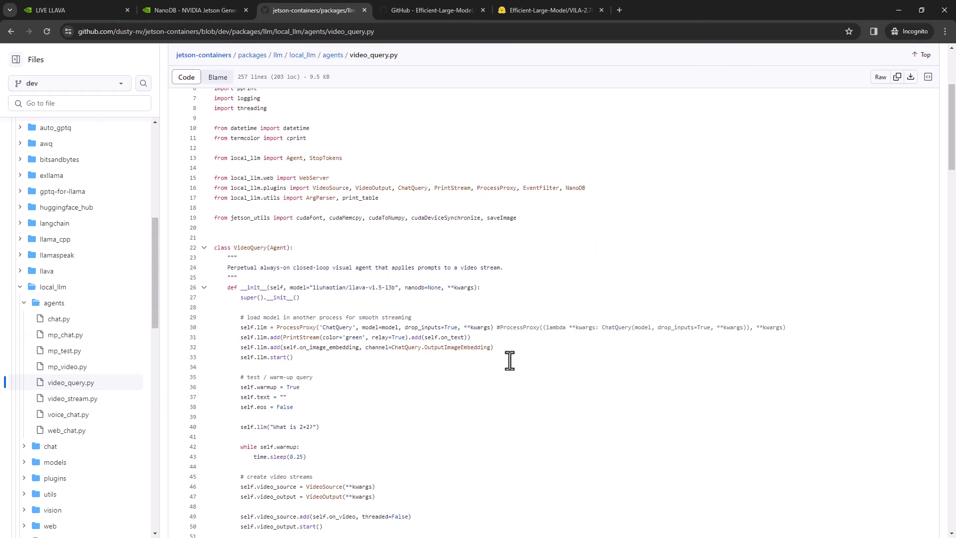
{"action": "scroll", "coordinate": [509, 360], "scroll_direction": "down", "scroll_amount": 10}
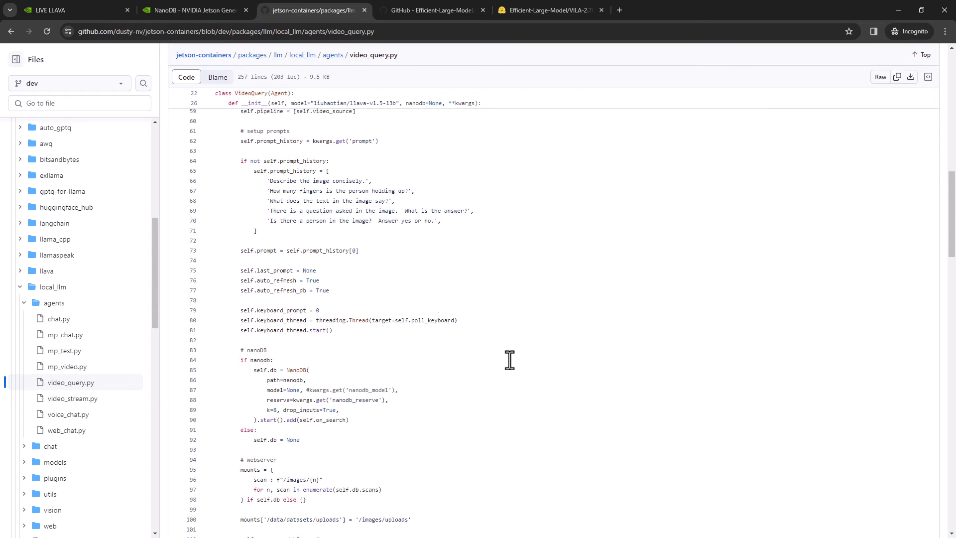
{"action": "scroll", "coordinate": [509, 359], "scroll_direction": "down", "scroll_amount": 7}
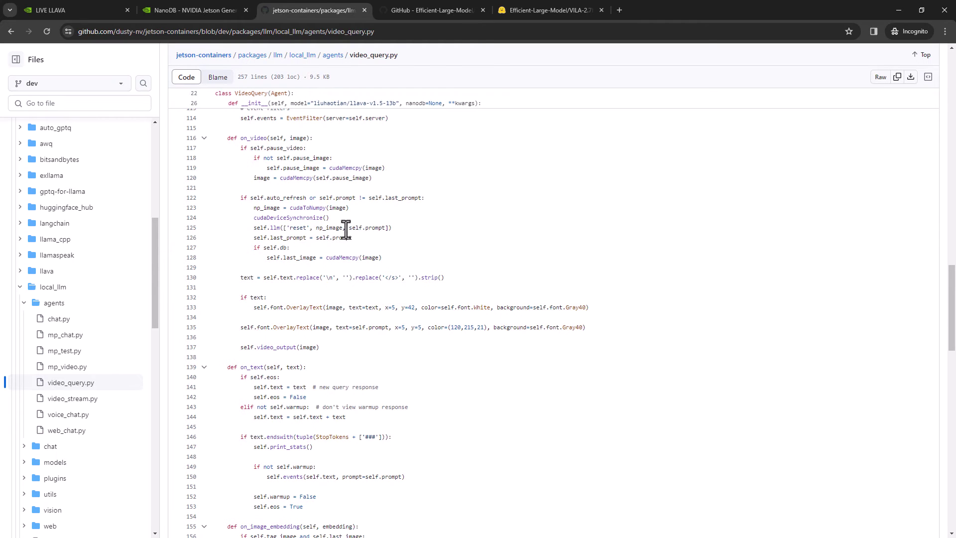
{"action": "scroll", "coordinate": [397, 284], "scroll_direction": "down", "scroll_amount": 4}
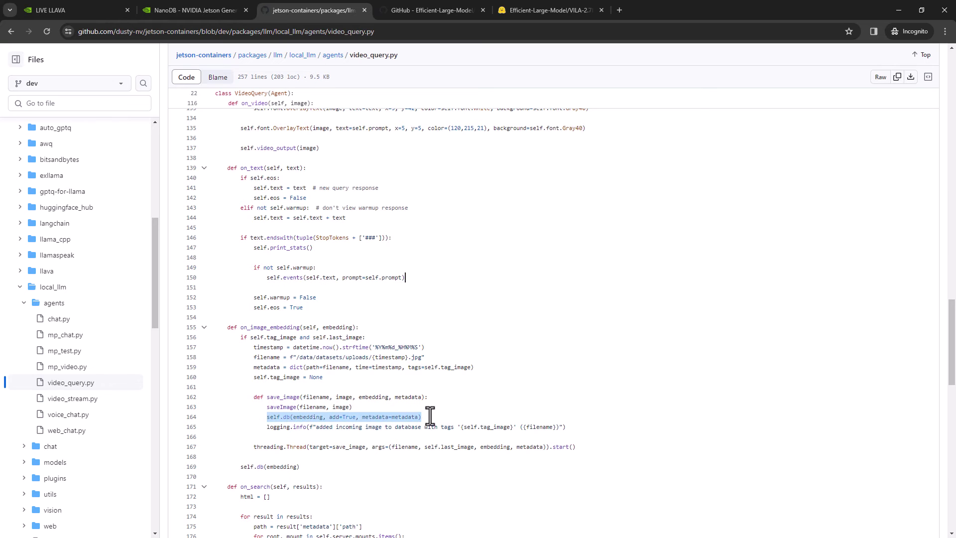
{"action": "scroll", "coordinate": [373, 398], "scroll_direction": "down", "scroll_amount": 1}
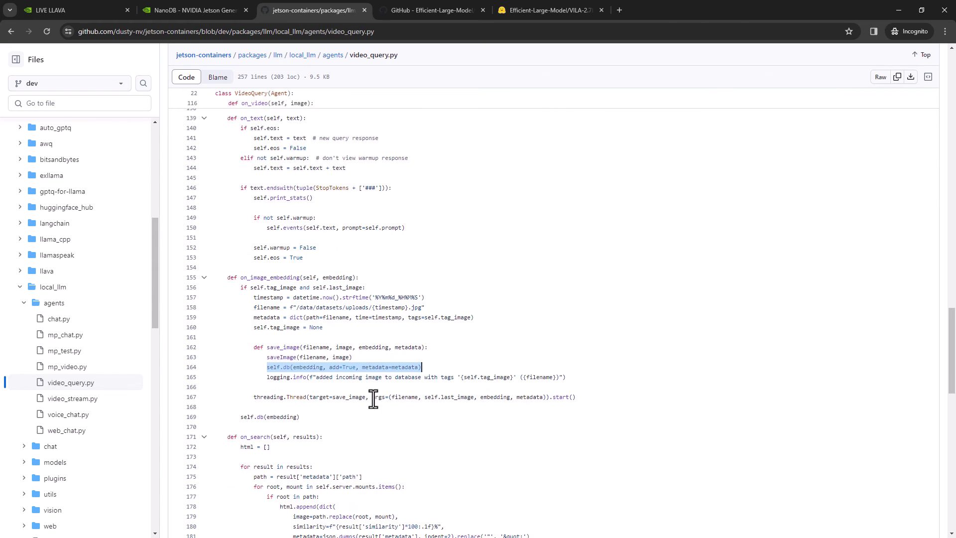
Step: Glance at the running Live LLaVA page, then return to video_query.py
{"action": "left_click", "coordinate": [82, 6]}
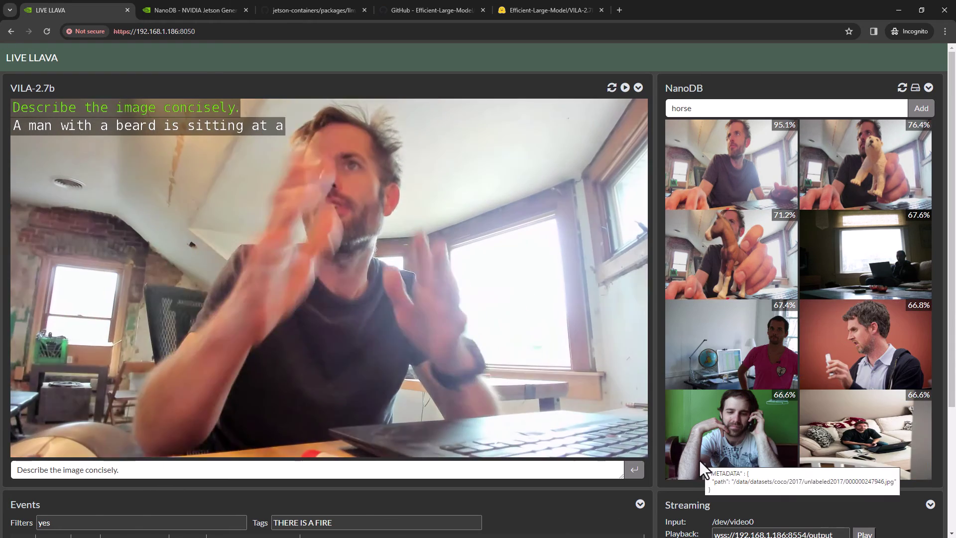
{"action": "left_click", "coordinate": [310, 13]}
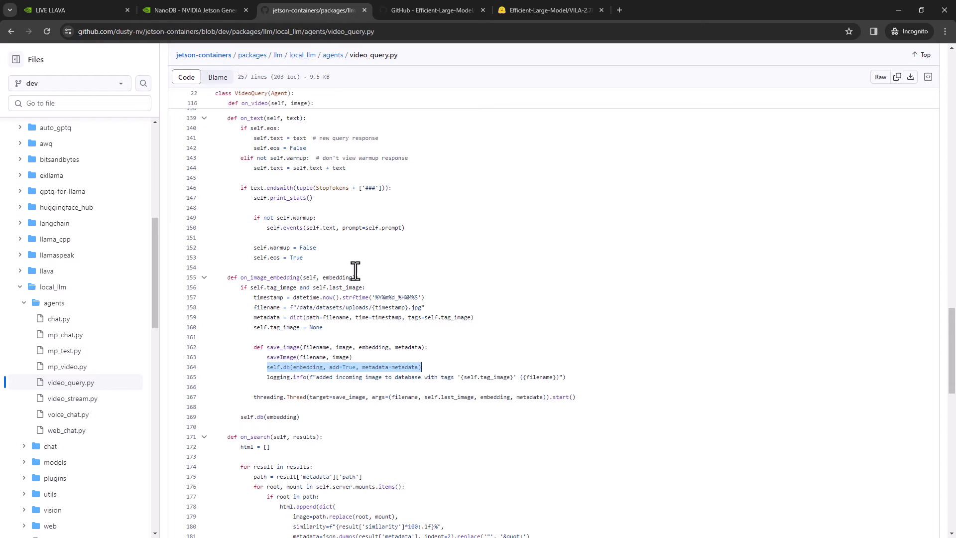
{"action": "scroll", "coordinate": [55, 448], "scroll_direction": "down", "scroll_amount": 2}
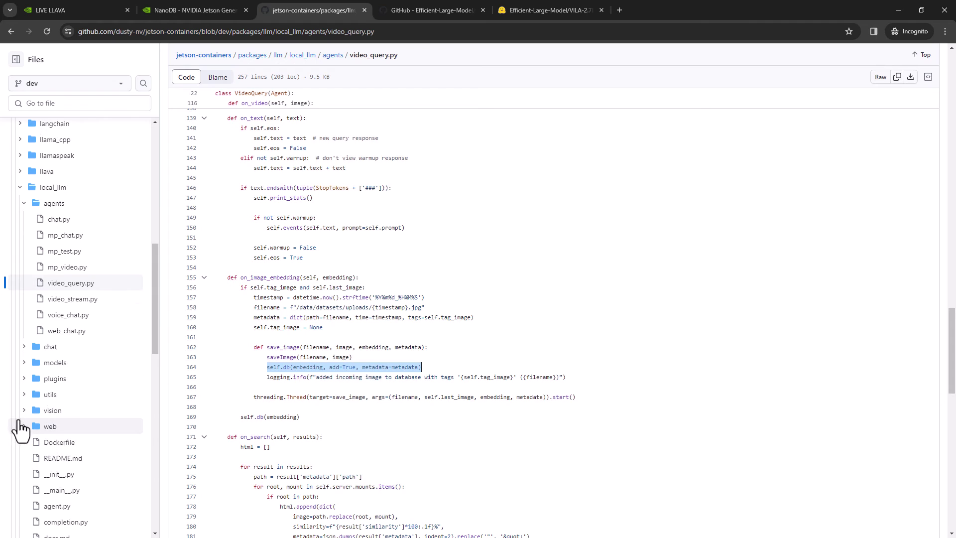
Step: Open local_llm's web/templates/video_query.html and review its search-result, events, alert and refresh-rate handling code
{"action": "left_click", "coordinate": [28, 424]}
{"action": "scroll", "coordinate": [65, 448], "scroll_direction": "down", "scroll_amount": 1}
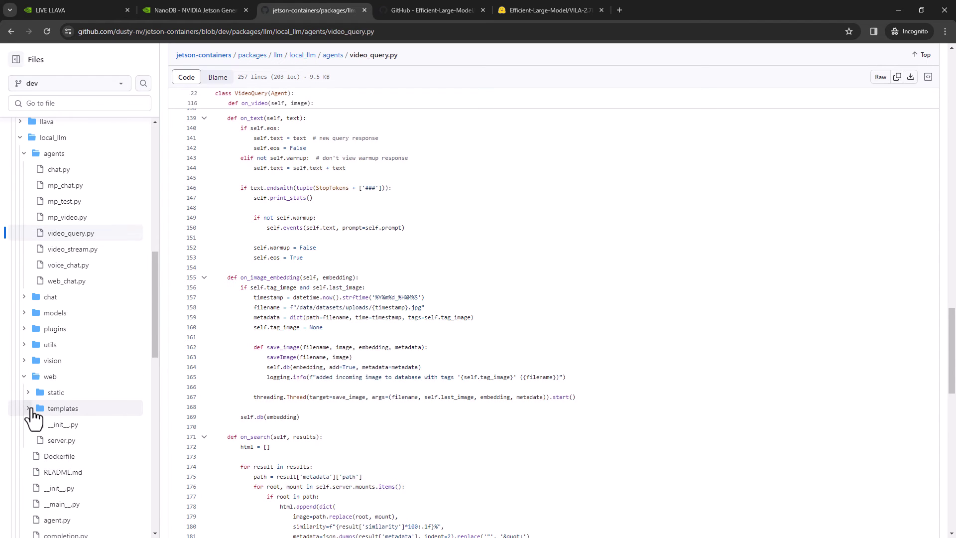
{"action": "left_click", "coordinate": [39, 407]}
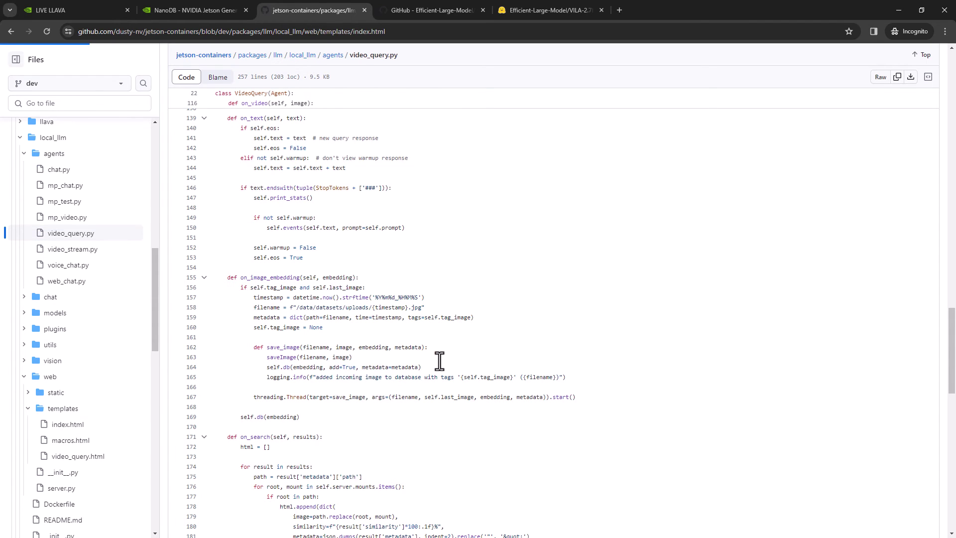
{"action": "scroll", "coordinate": [439, 361], "scroll_direction": "down", "scroll_amount": 1}
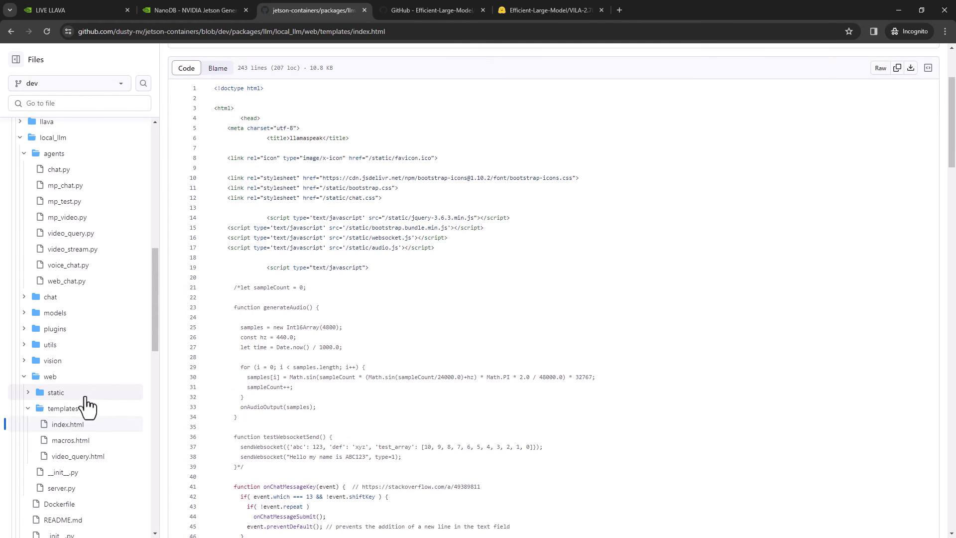
{"action": "scroll", "coordinate": [466, 319], "scroll_direction": "down", "scroll_amount": 9}
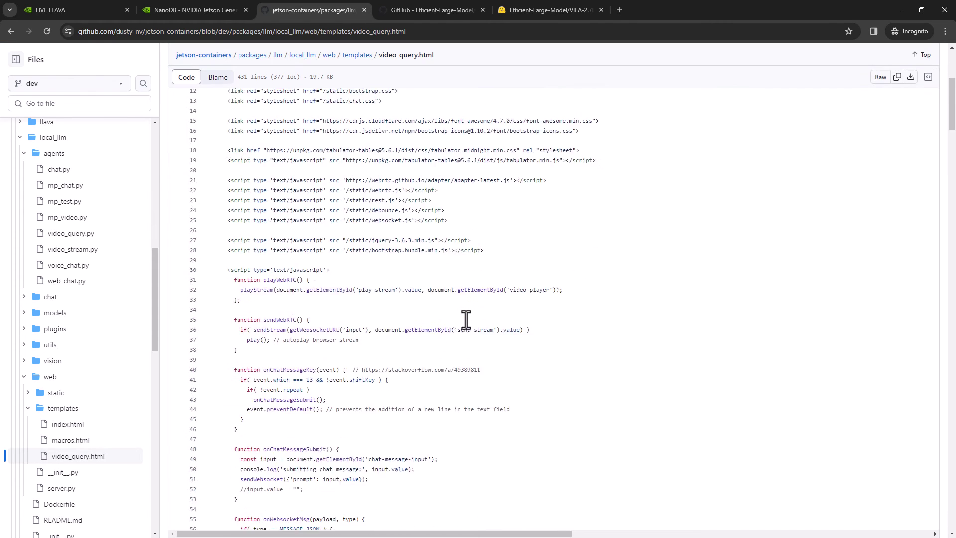
{"action": "scroll", "coordinate": [466, 318], "scroll_direction": "down", "scroll_amount": 12}
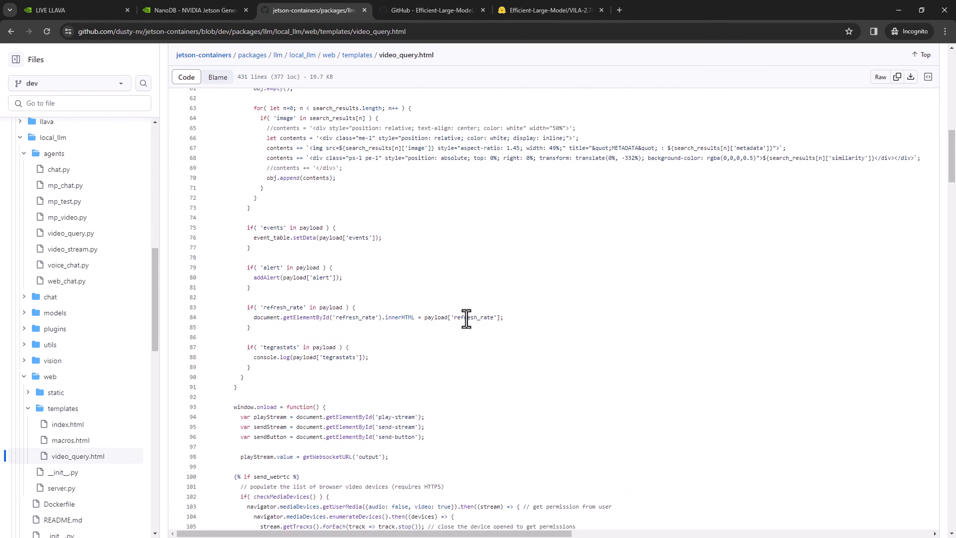